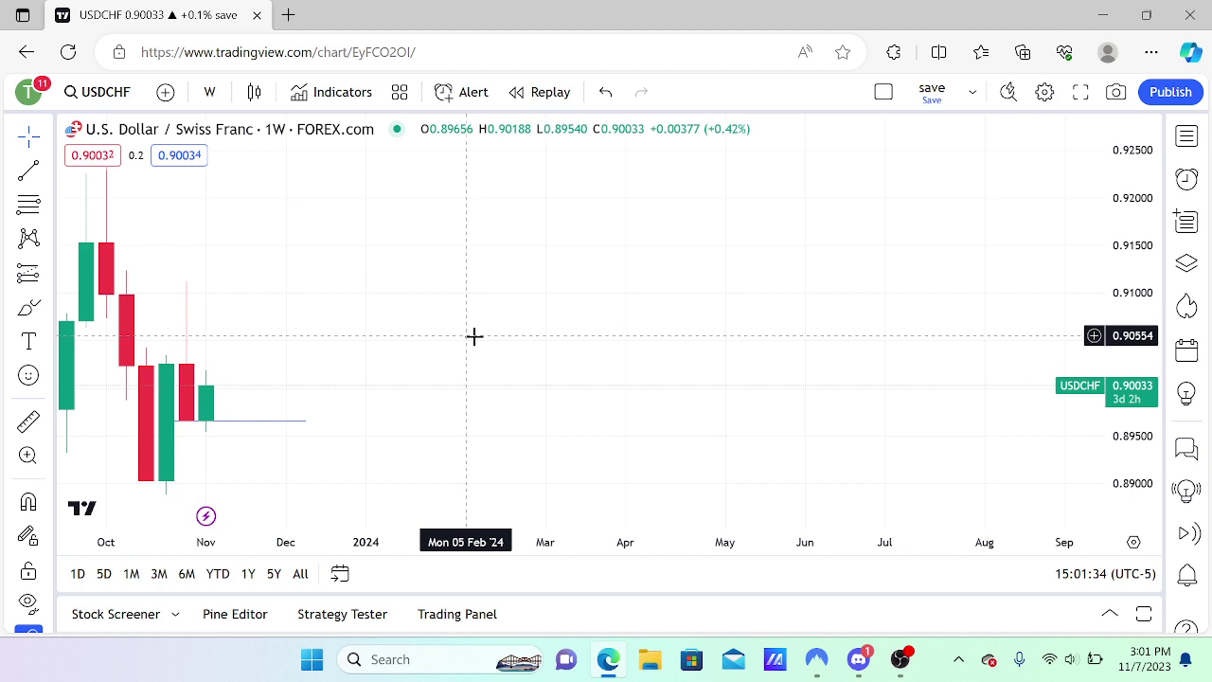
Move USDCHF from weekly to daily (1D) candles and select the support line near 0.8966
scroll(249, 379, up, 3)
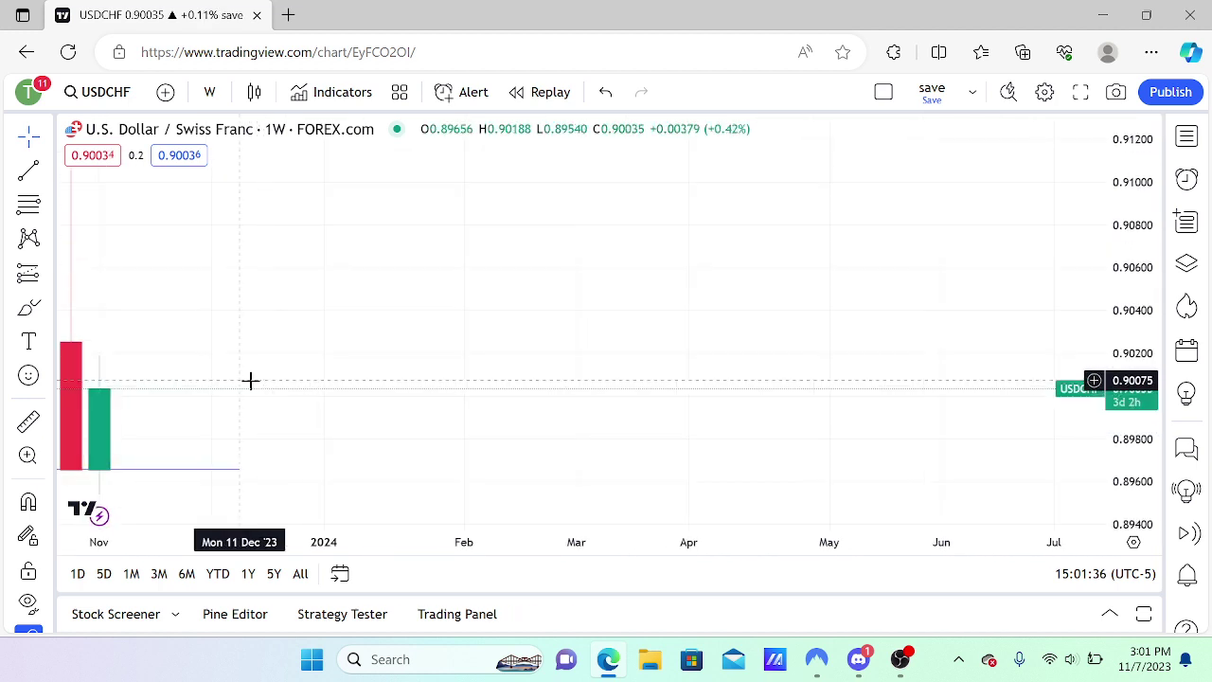
scroll(250, 380, left, 5)
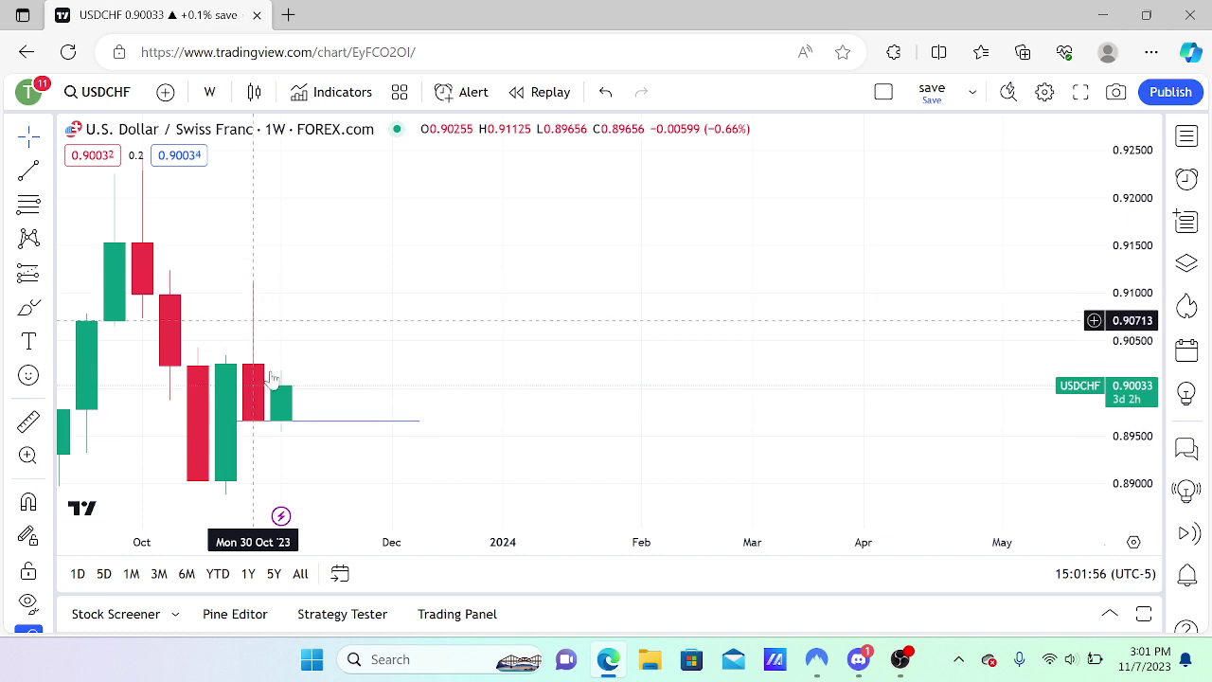
click(209, 91)
click(265, 524)
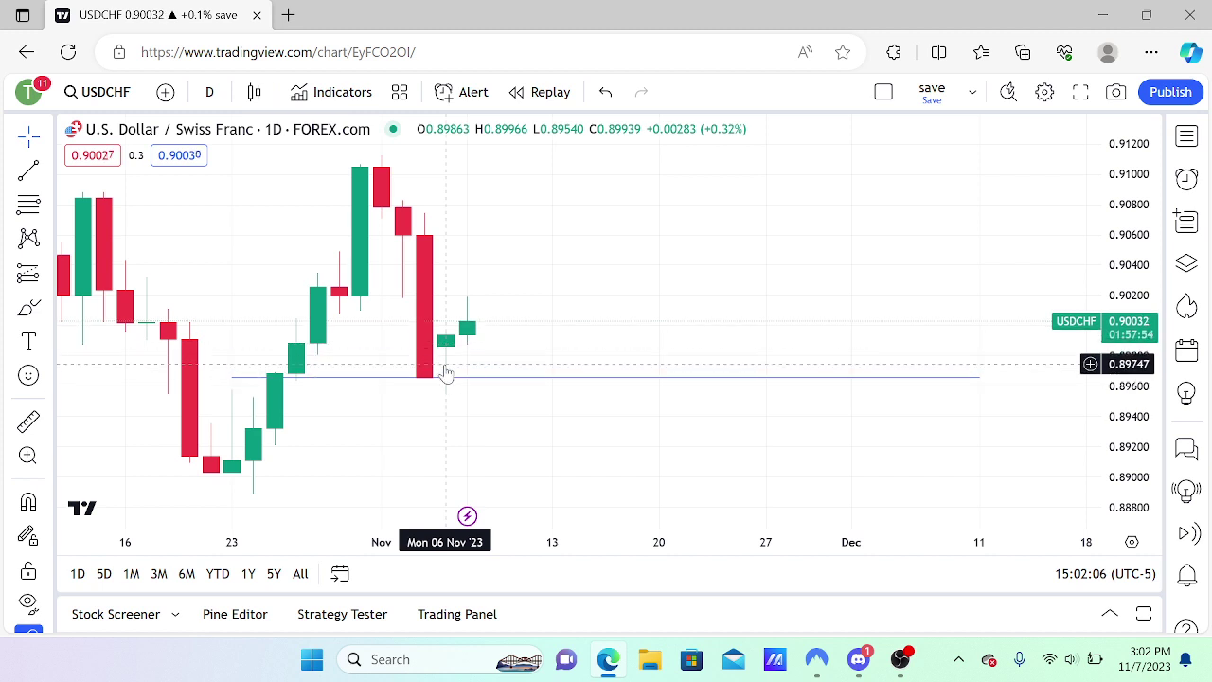
click(441, 377)
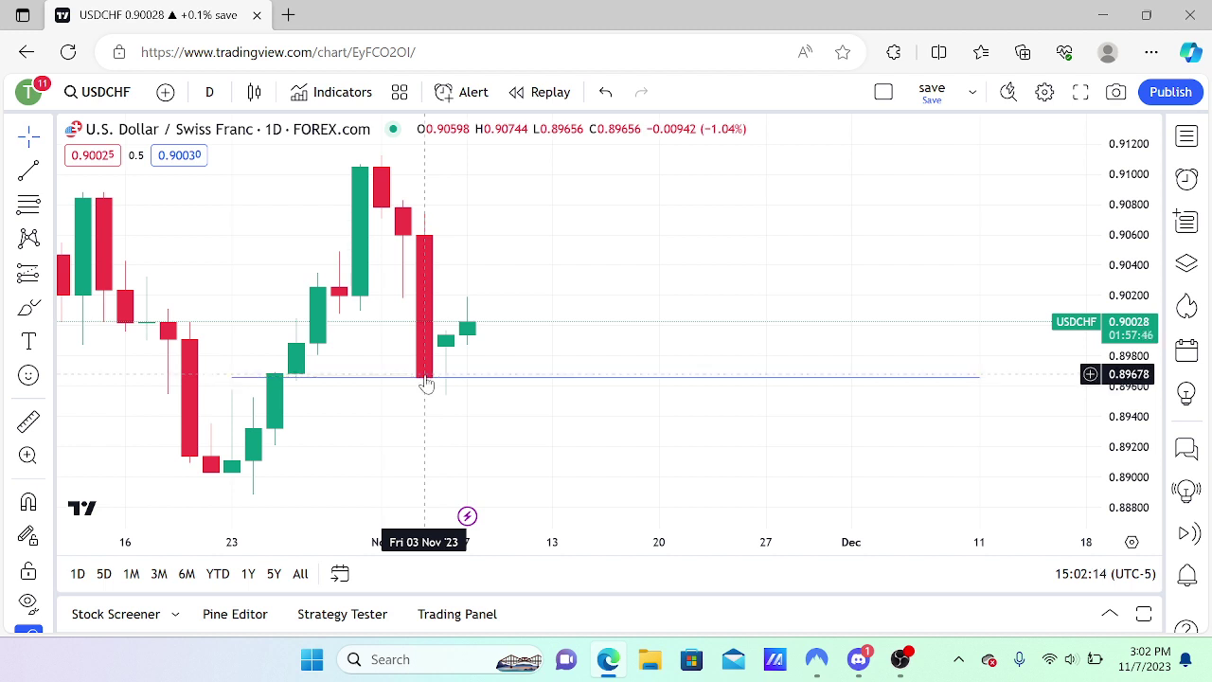
click(221, 95)
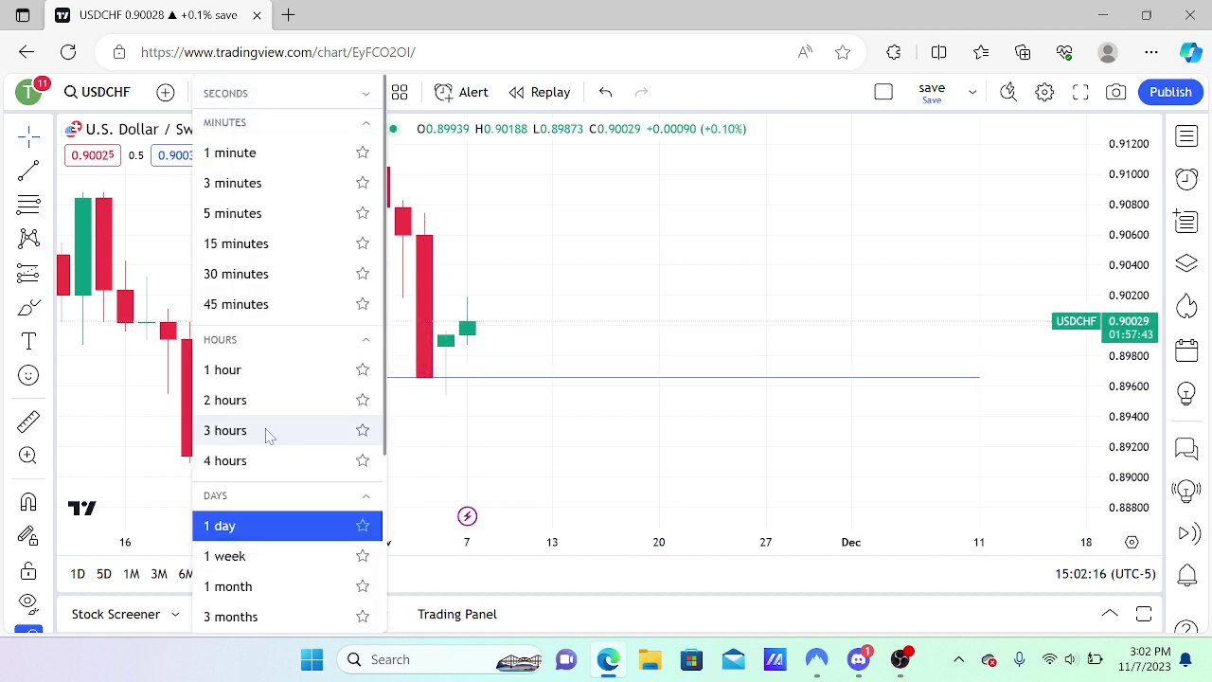
Change USDCHF to 4h candles and zoom so the early-November lows near 0.8966 show
click(268, 461)
scroll(614, 315, down, 1)
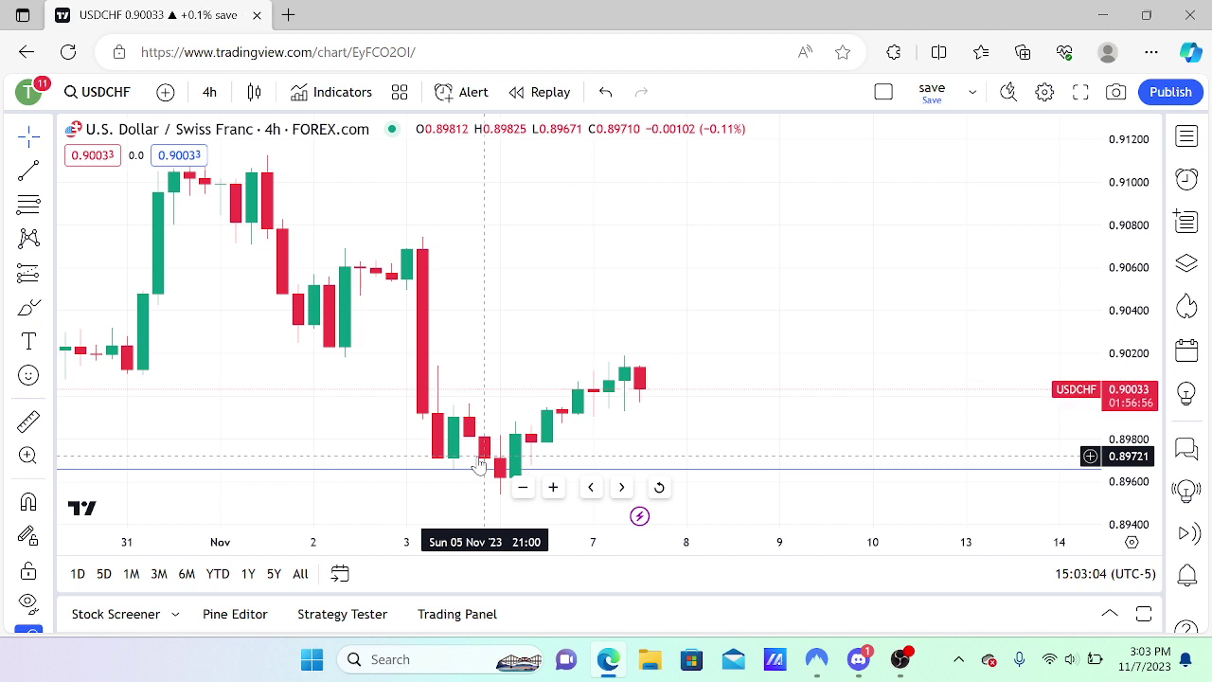
Change USDCHF to 1h candles and zoom to the Nov 6 dip below 0.8966
click(209, 92)
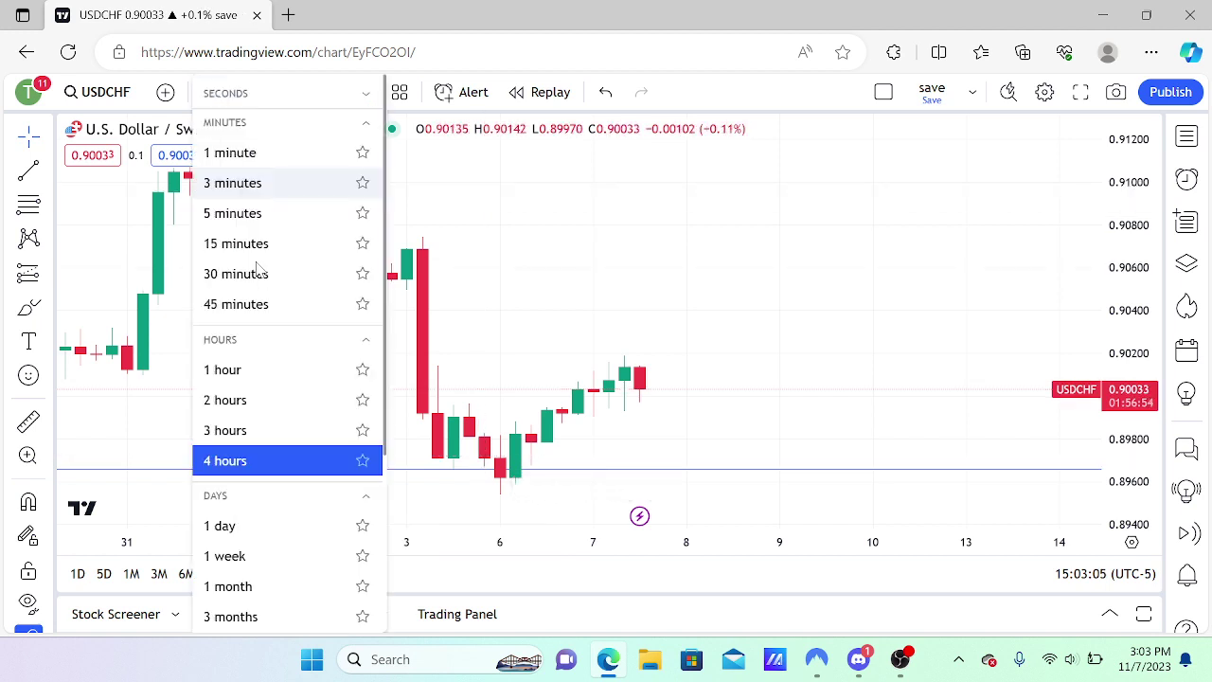
click(248, 369)
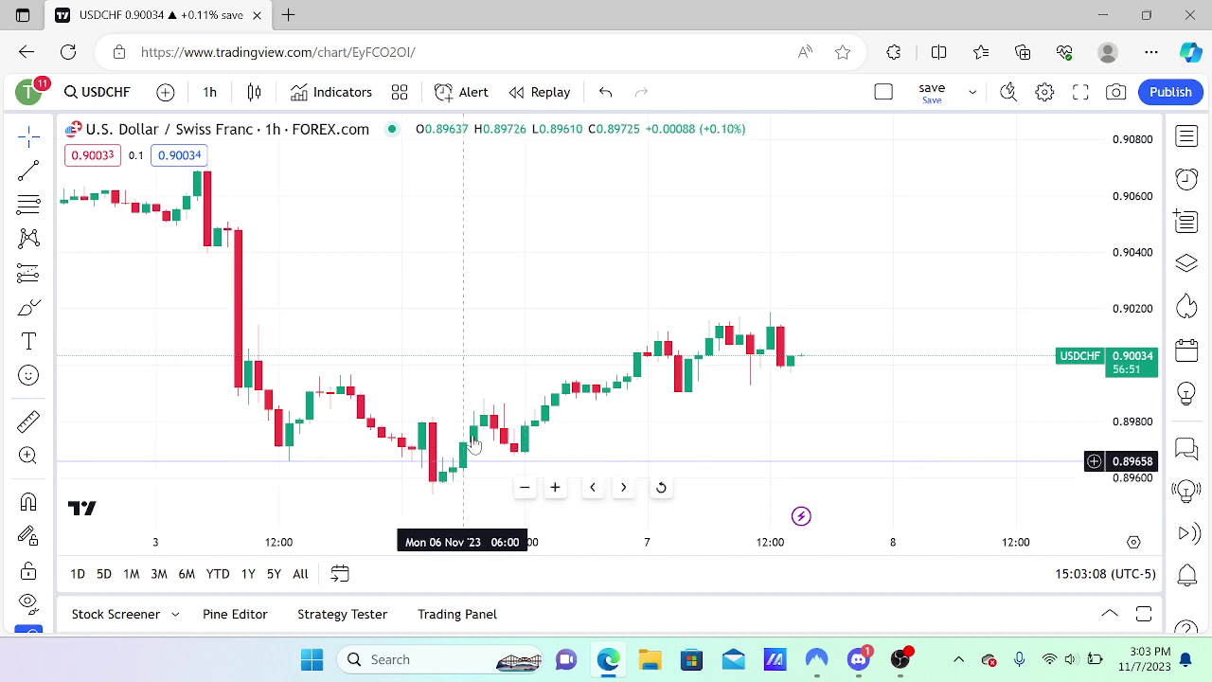
scroll(483, 418, up, 2)
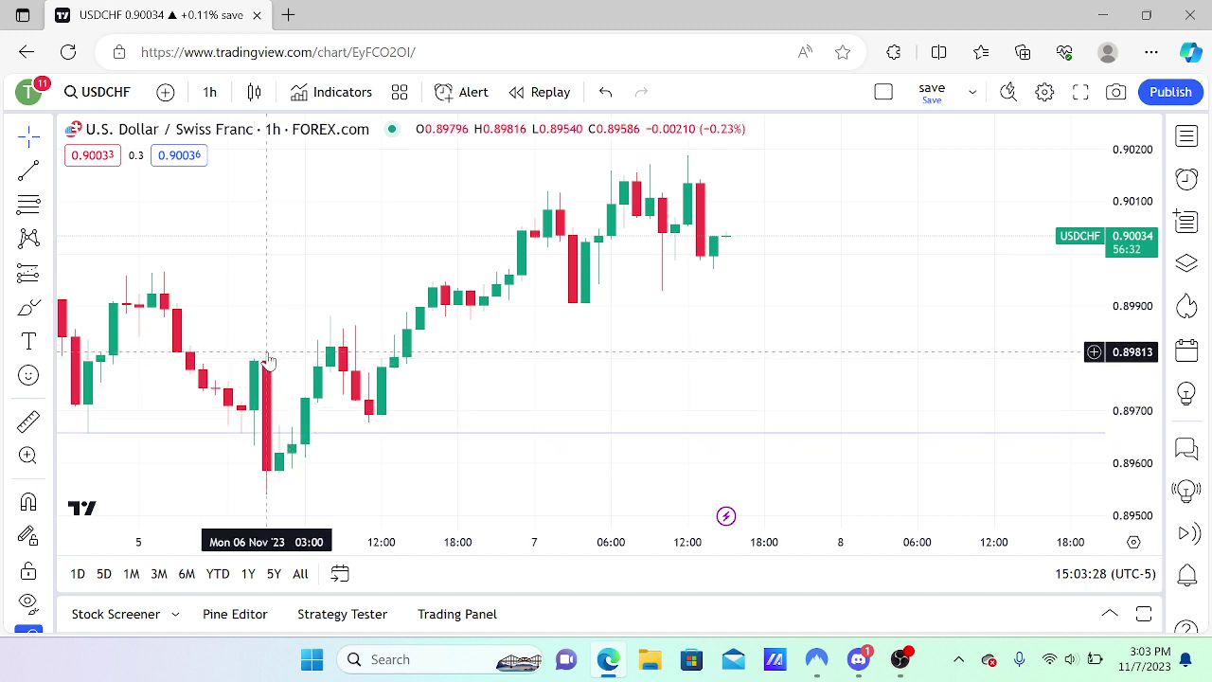
scroll(185, 323, down, 3)
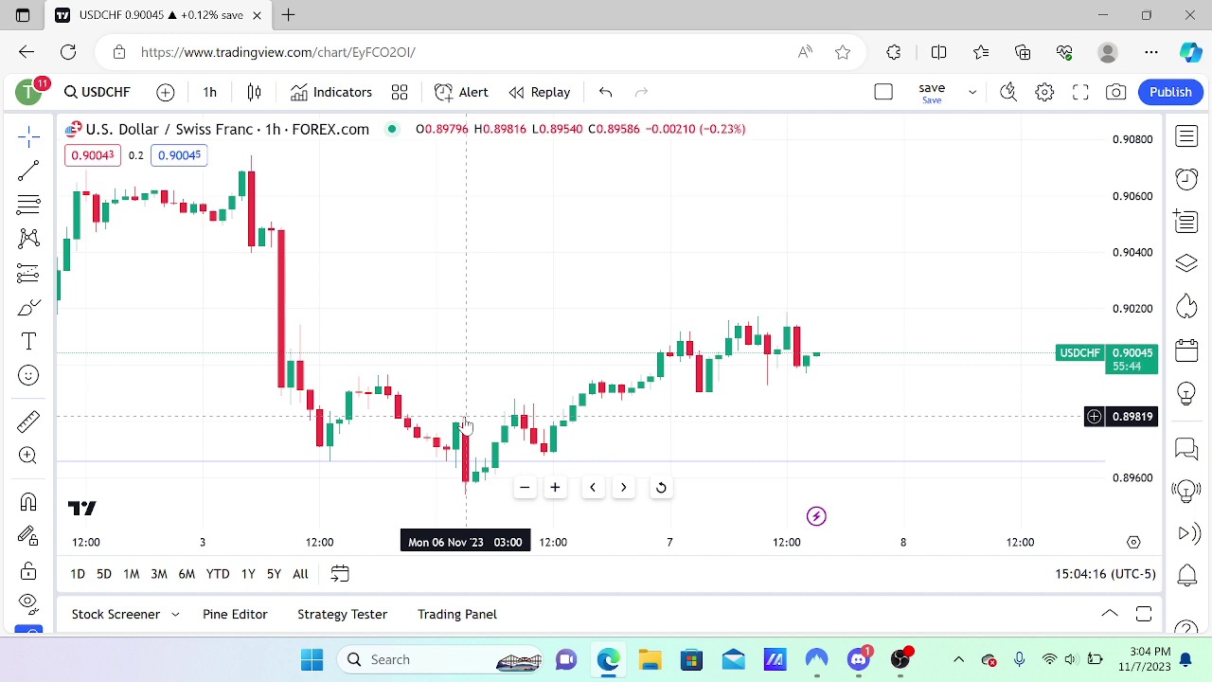
scroll(464, 422, up, 3)
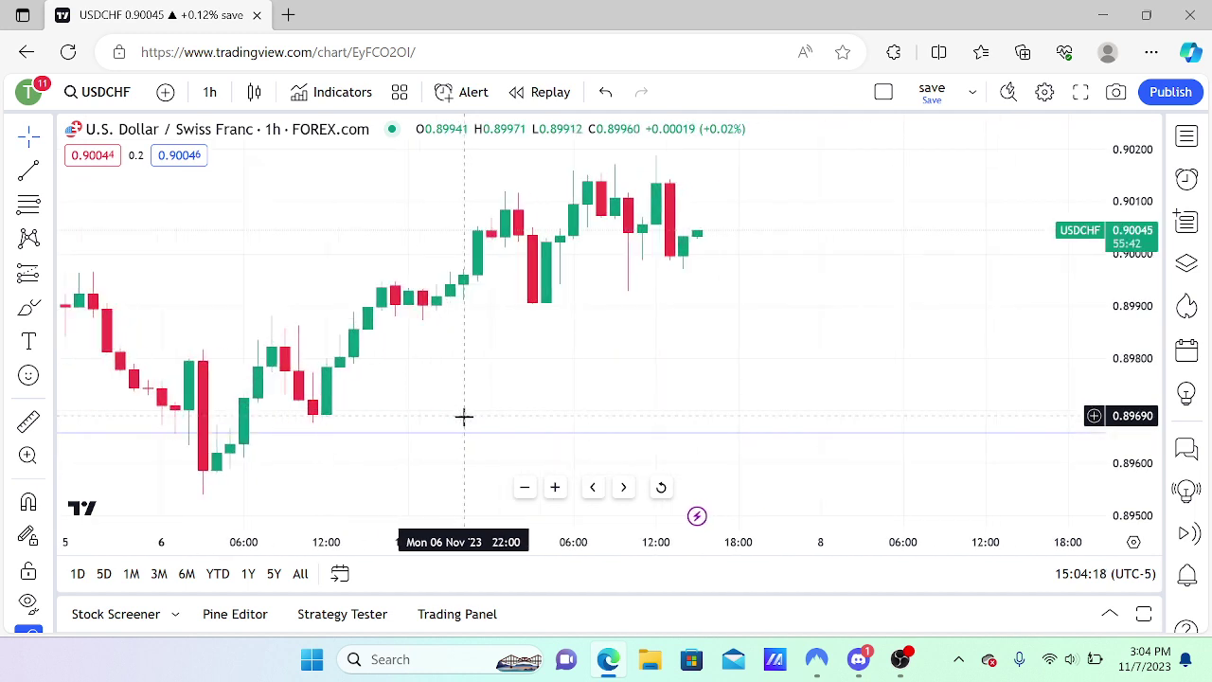
Draw a pink rectangle from the Nov 6 lows into Nov 7, spanning about 0.8966–0.8972
click(47, 308)
click(123, 417)
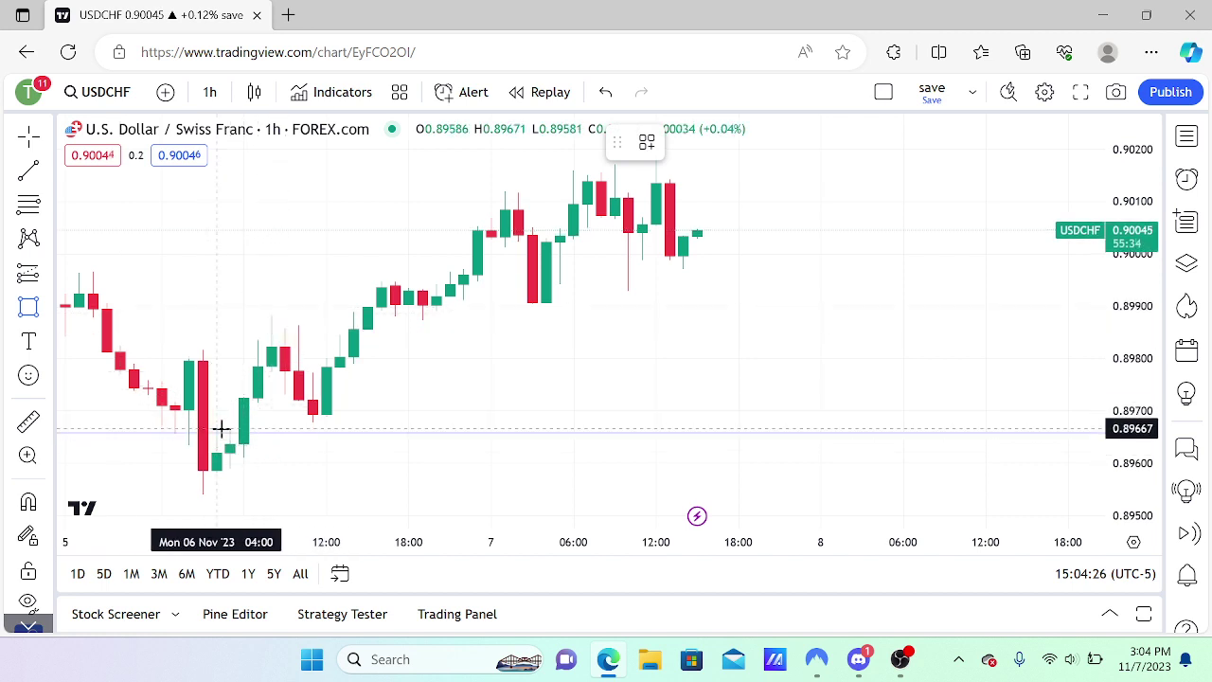
click(220, 428)
click(504, 402)
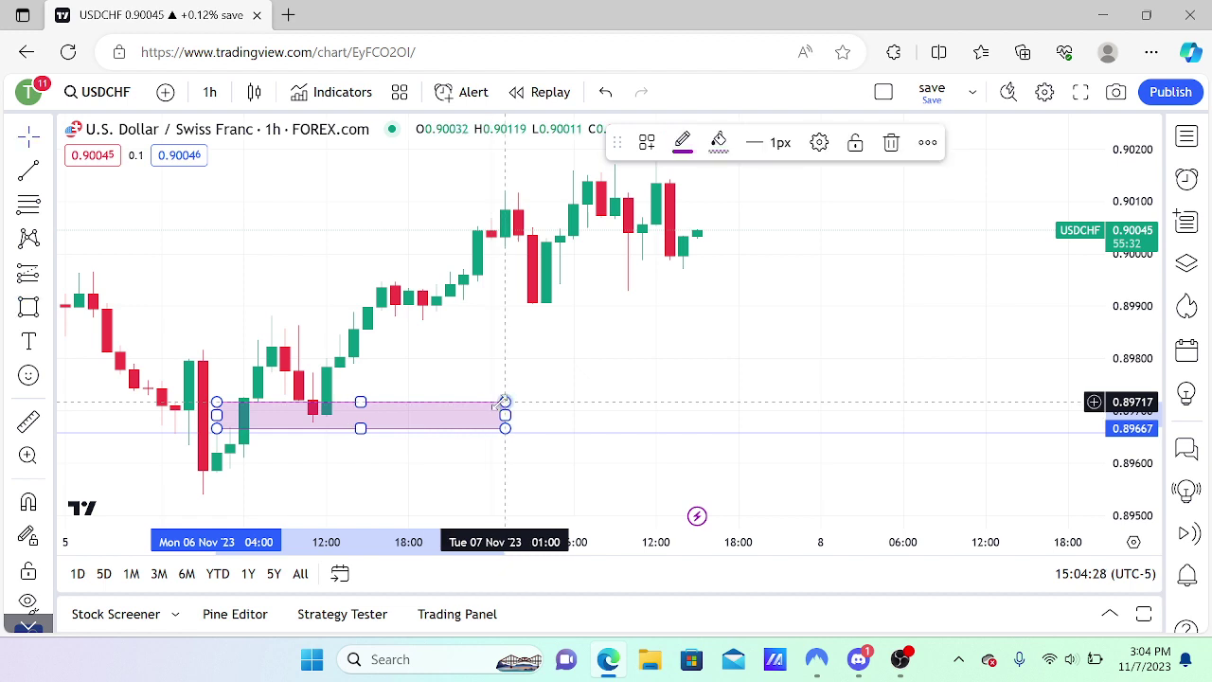
click(576, 353)
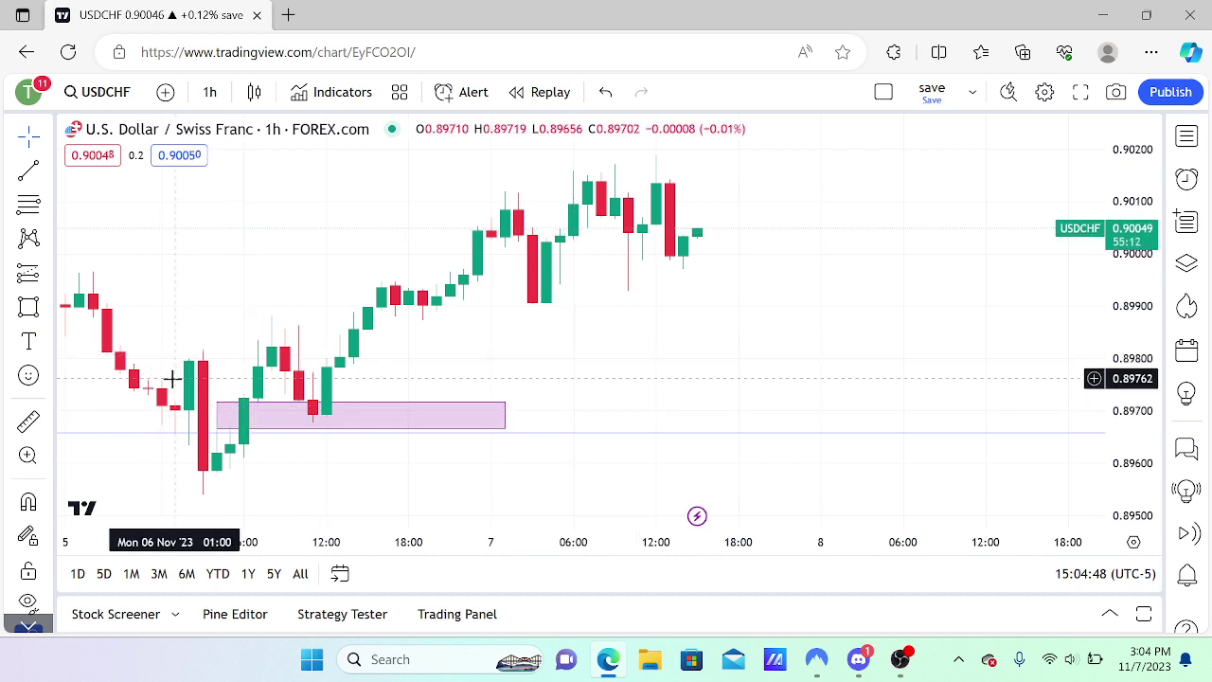
scroll(171, 379, down, 5)
scroll(539, 423, up, 3)
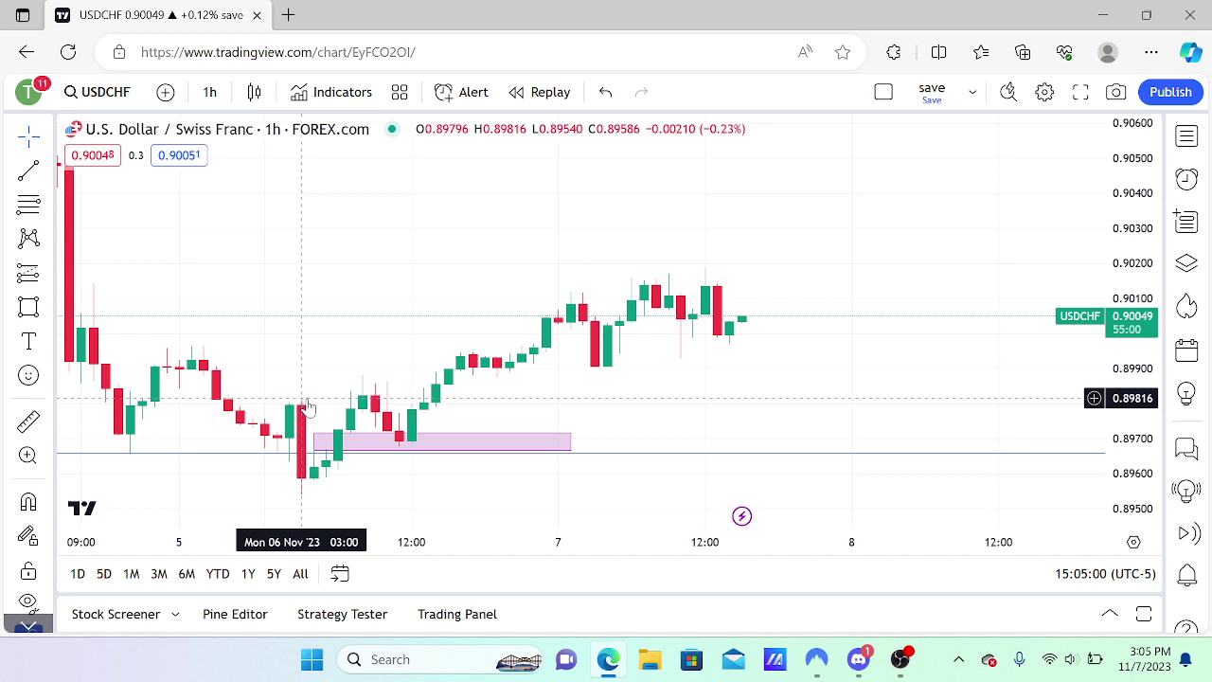
click(336, 440)
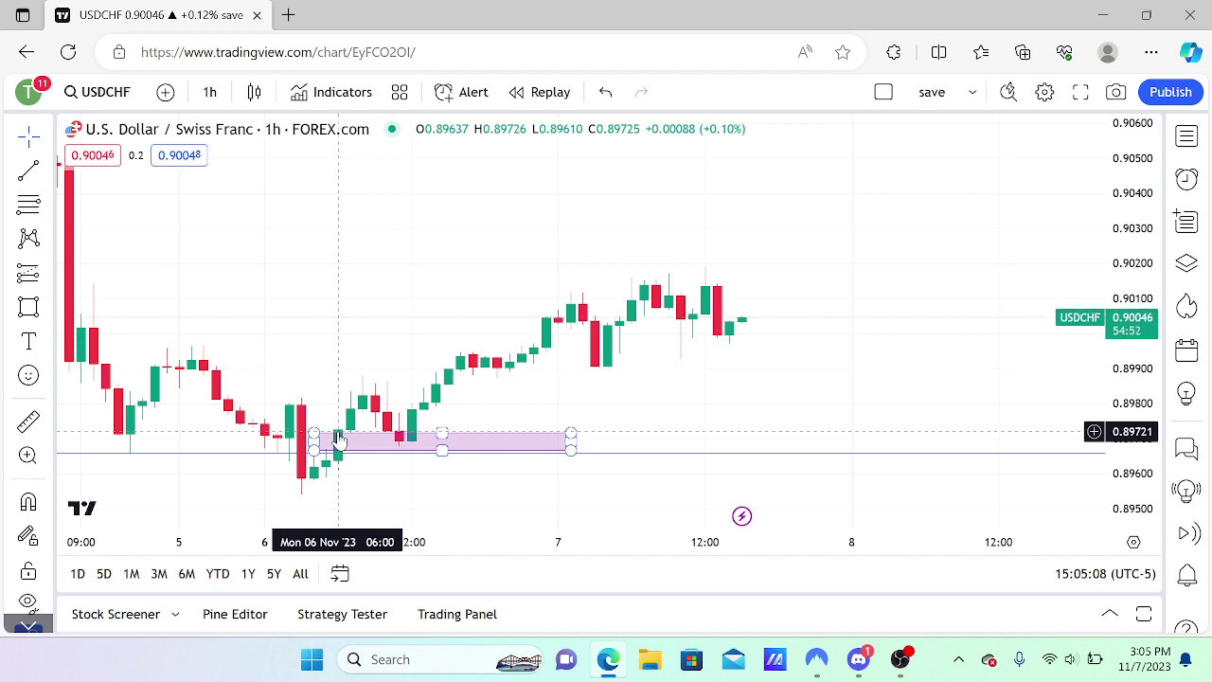
click(244, 373)
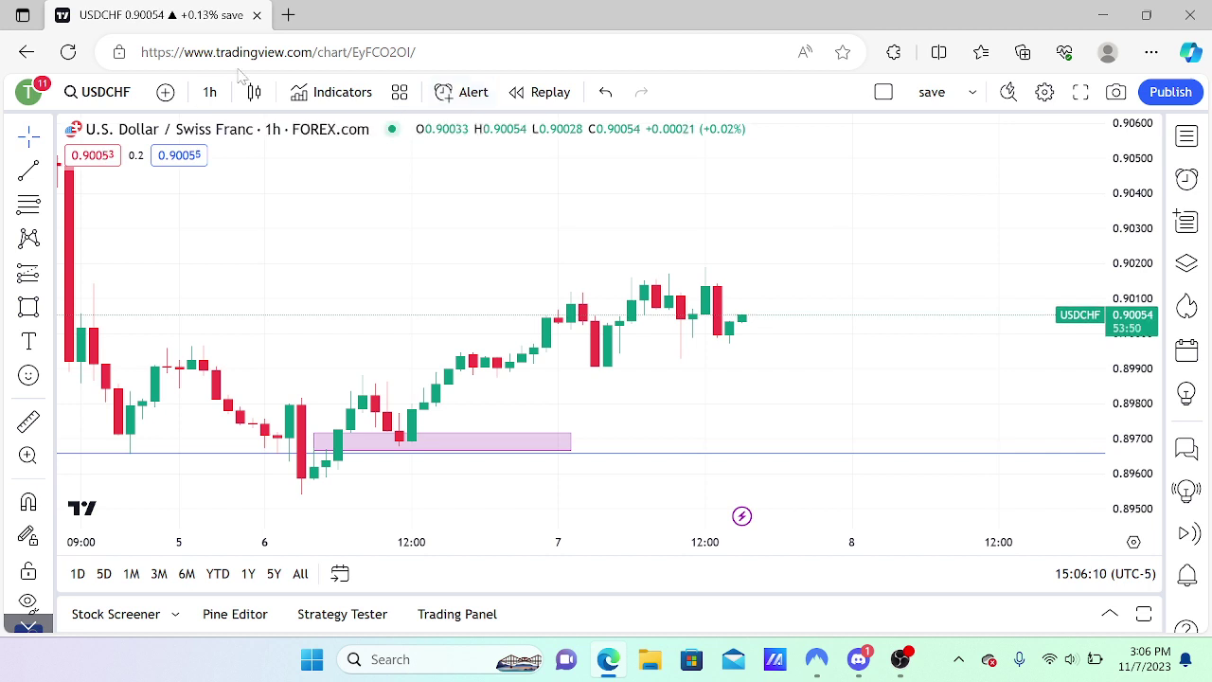
Return USDCHF to 4h candles and pan to the pink zone above the 0.8966 support
click(209, 92)
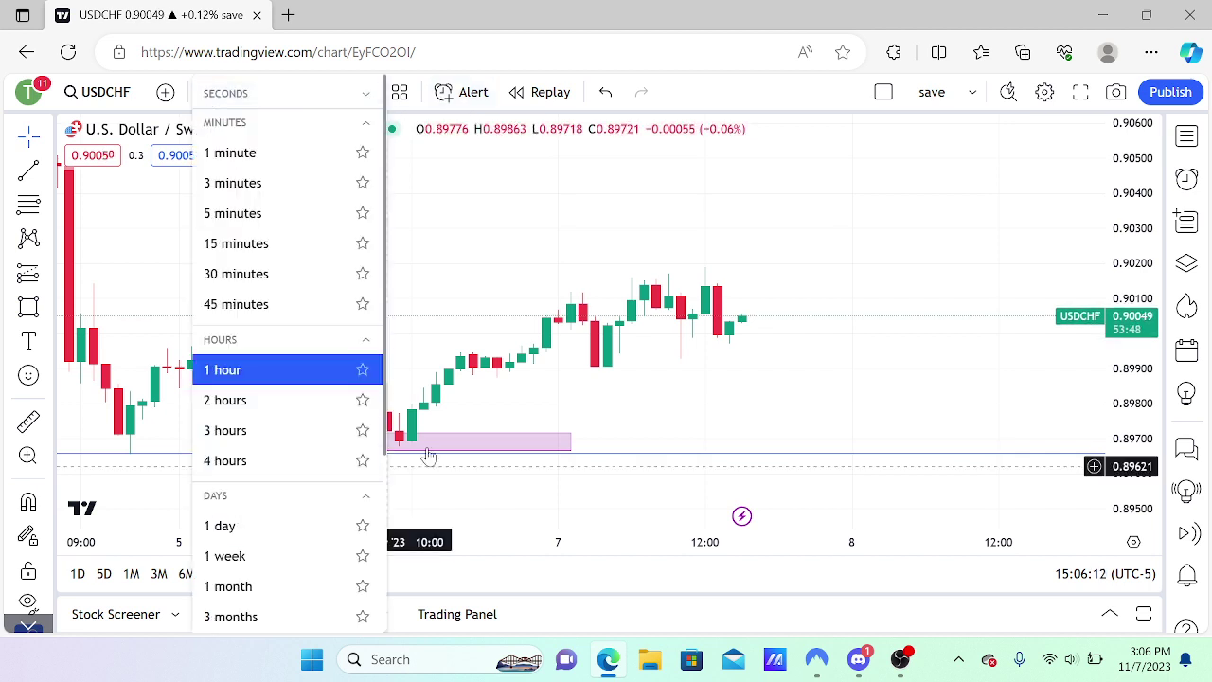
click(490, 298)
click(218, 97)
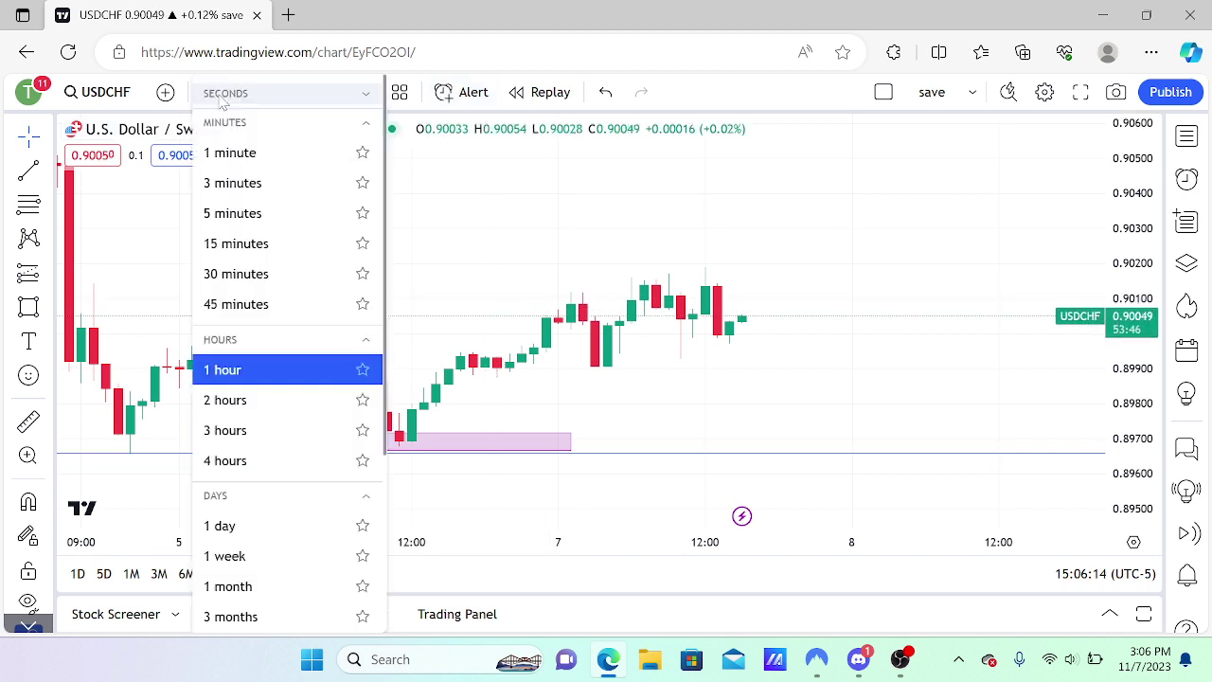
click(283, 461)
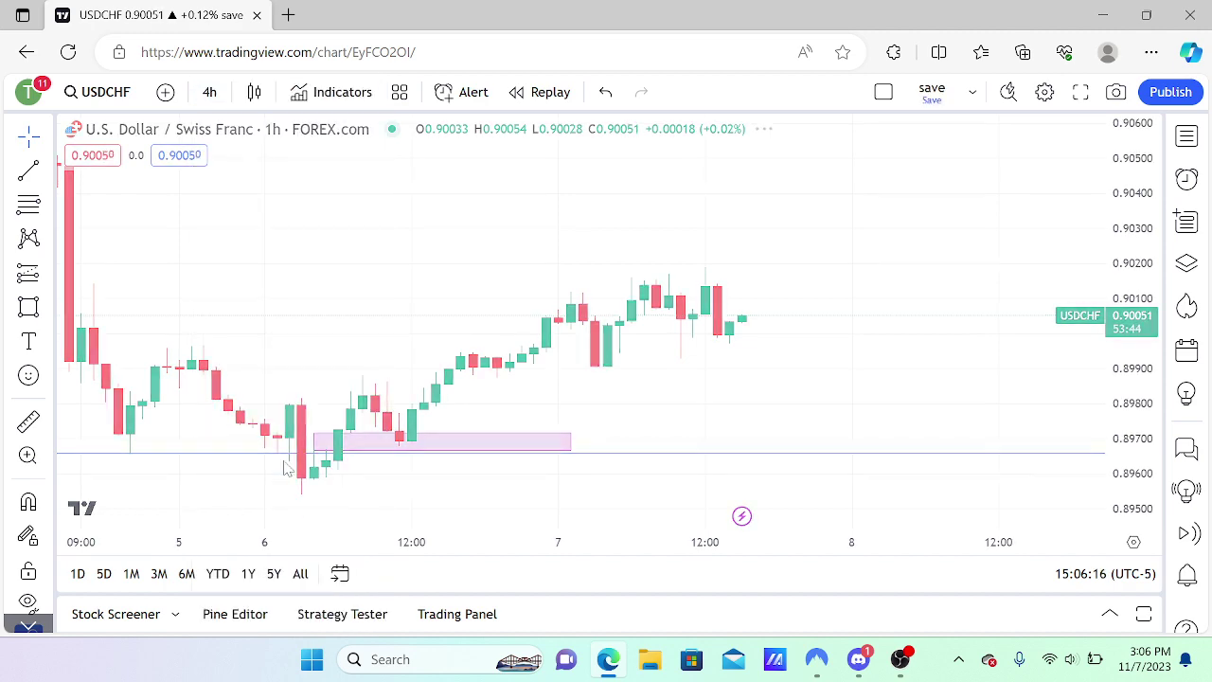
scroll(322, 327, right, 10)
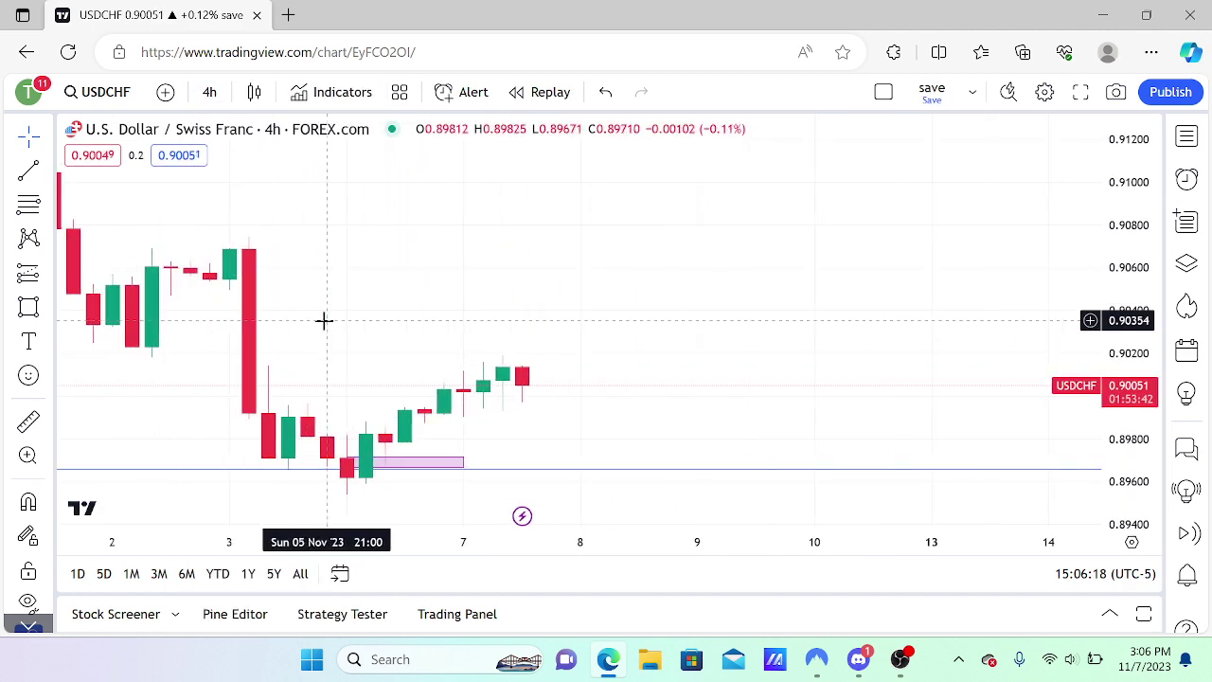
scroll(323, 322, up, 3)
scroll(323, 322, left, 5)
scroll(323, 322, right, 4)
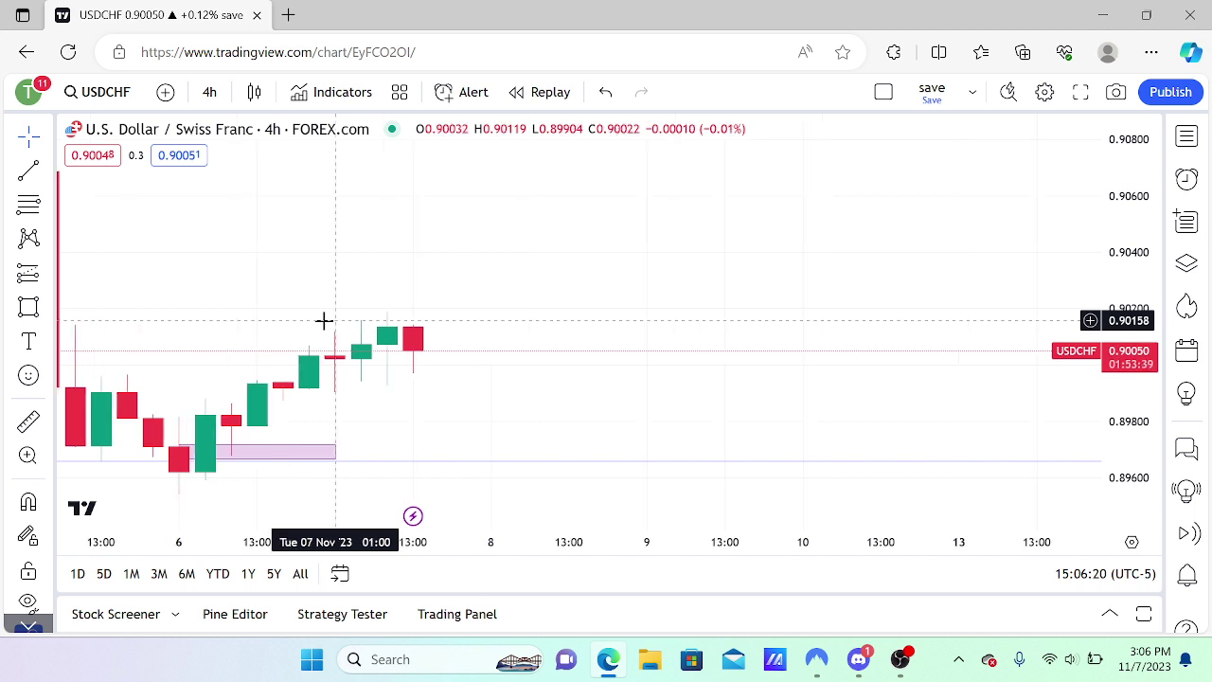
scroll(323, 322, left, 4)
scroll(323, 320, right, 2)
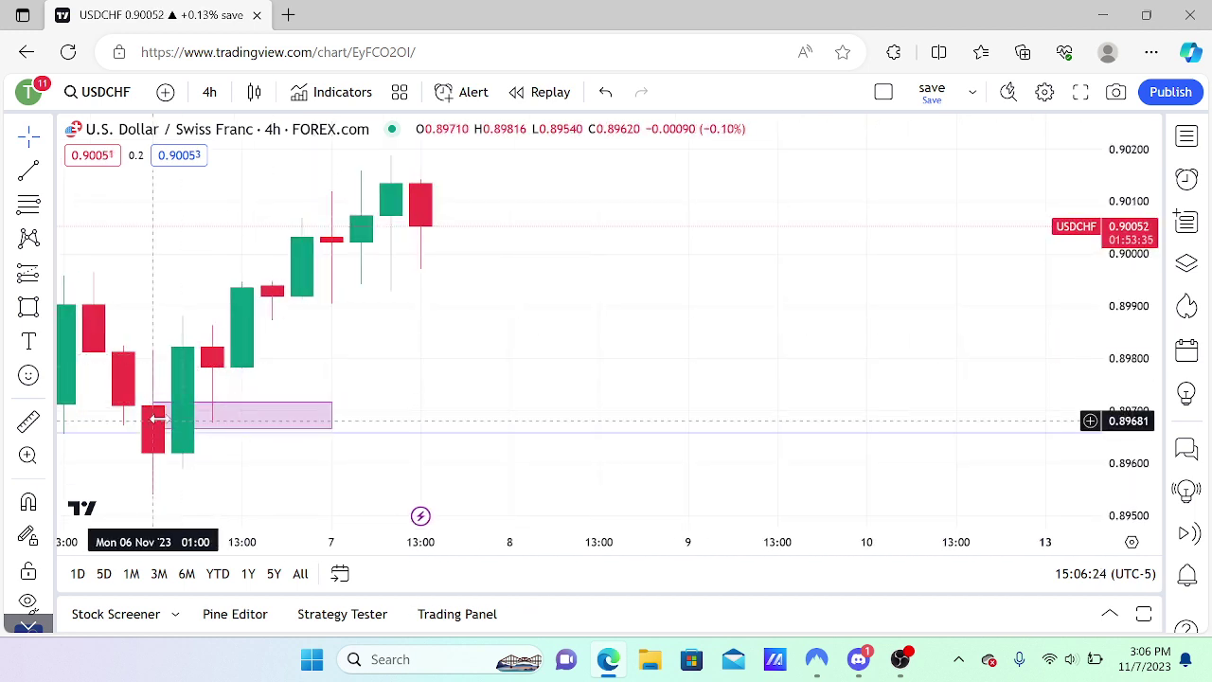
scroll(188, 354, left, 3)
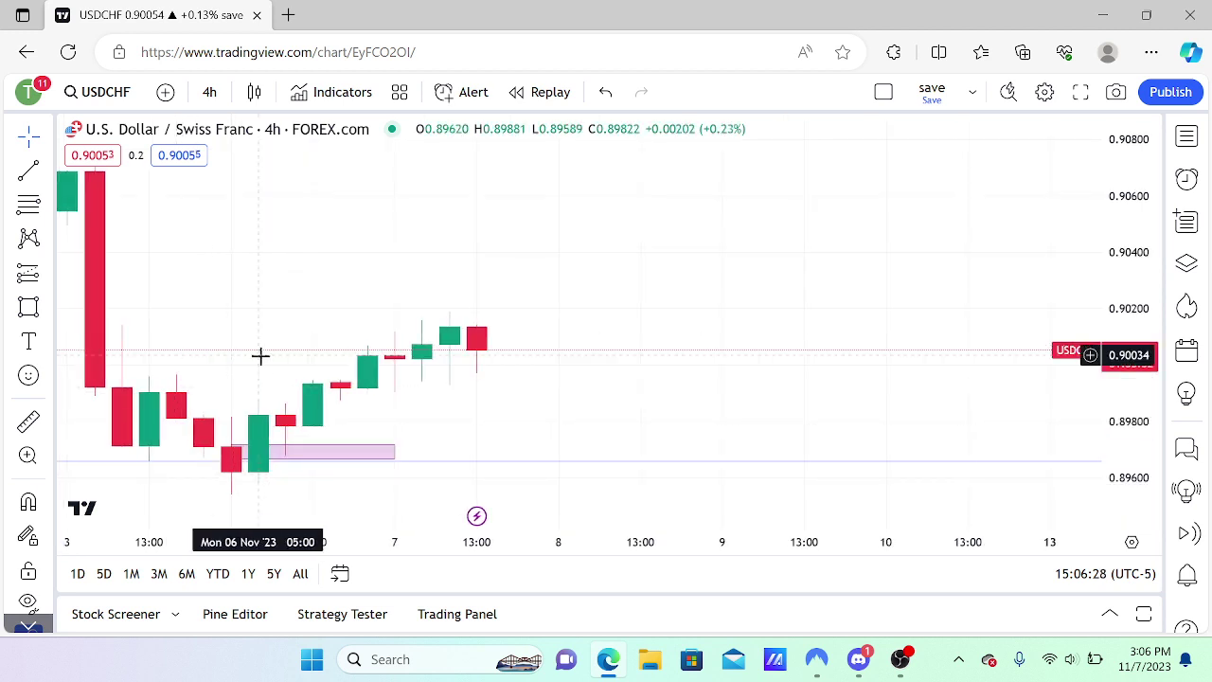
click(209, 92)
click(227, 368)
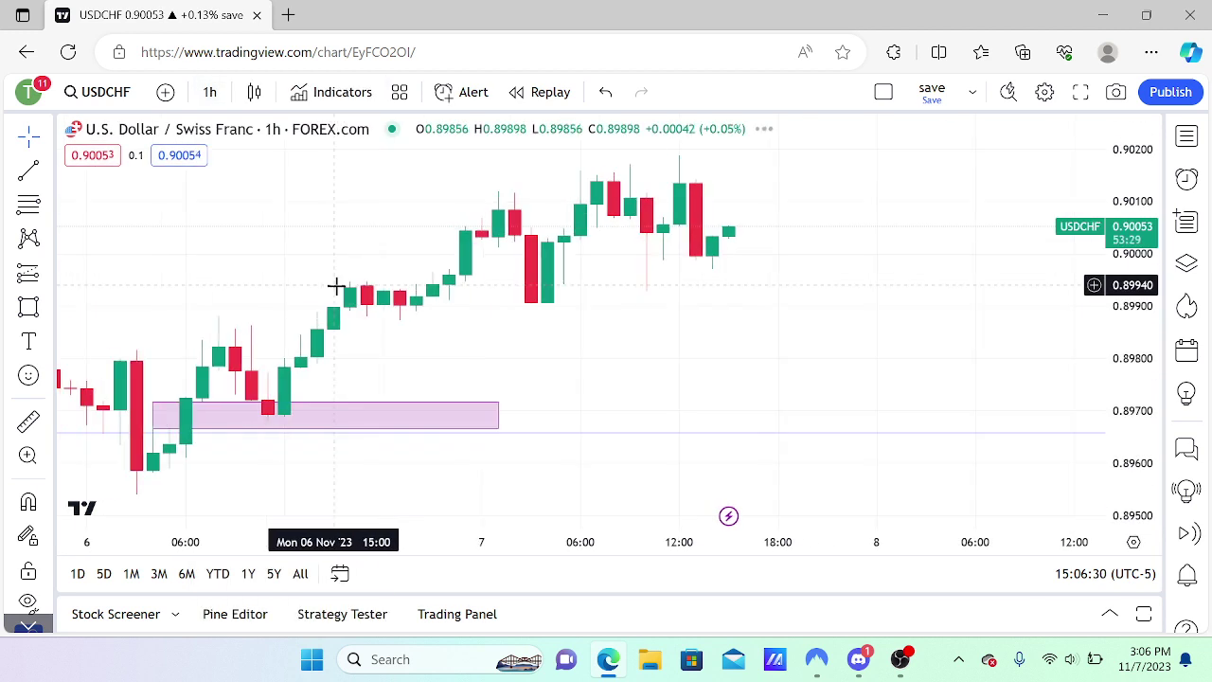
scroll(373, 489, down, 3)
scroll(370, 478, up, 1)
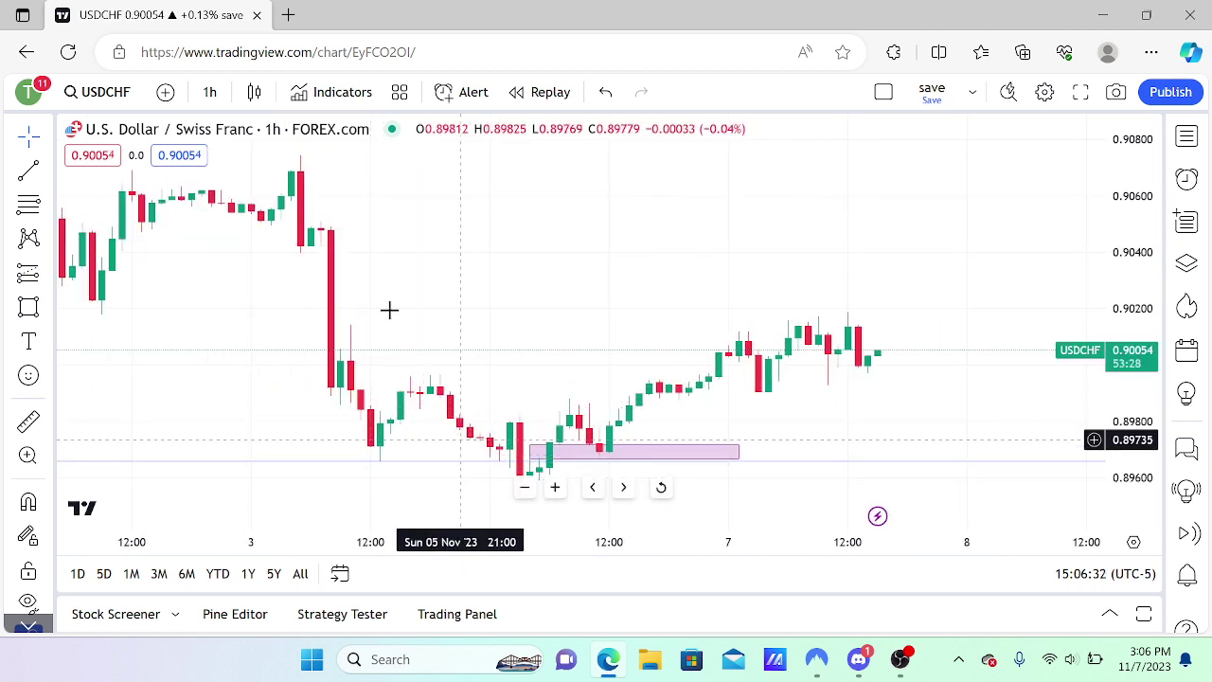
click(216, 98)
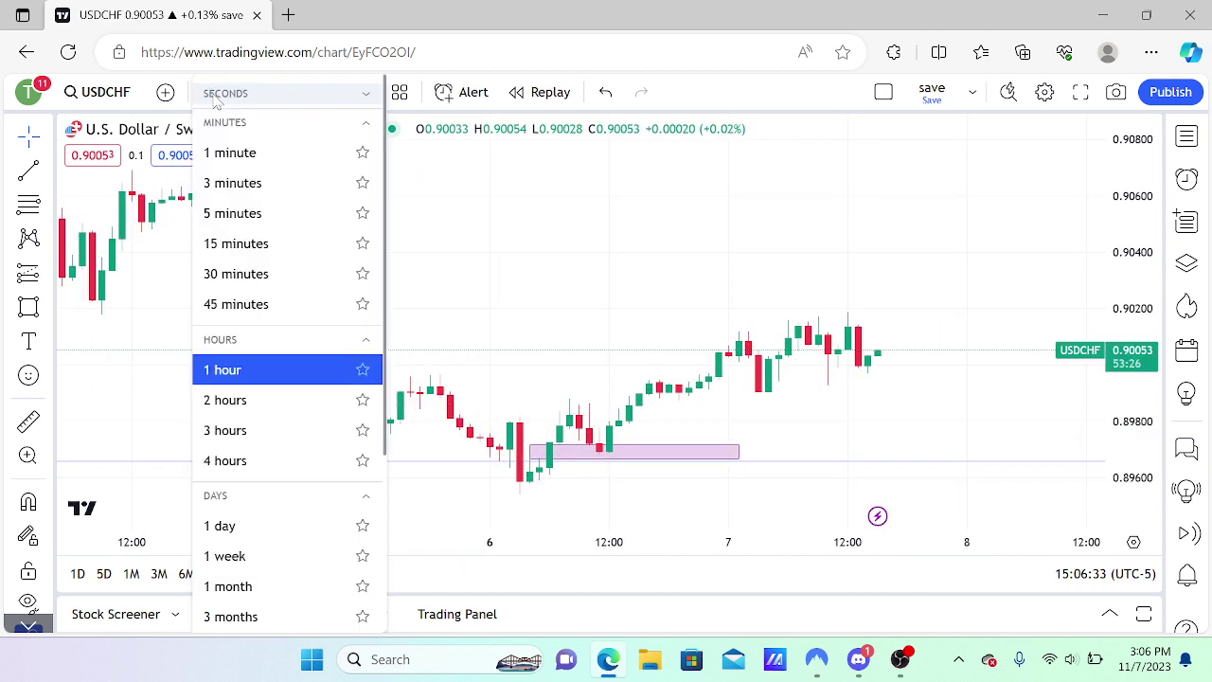
click(265, 464)
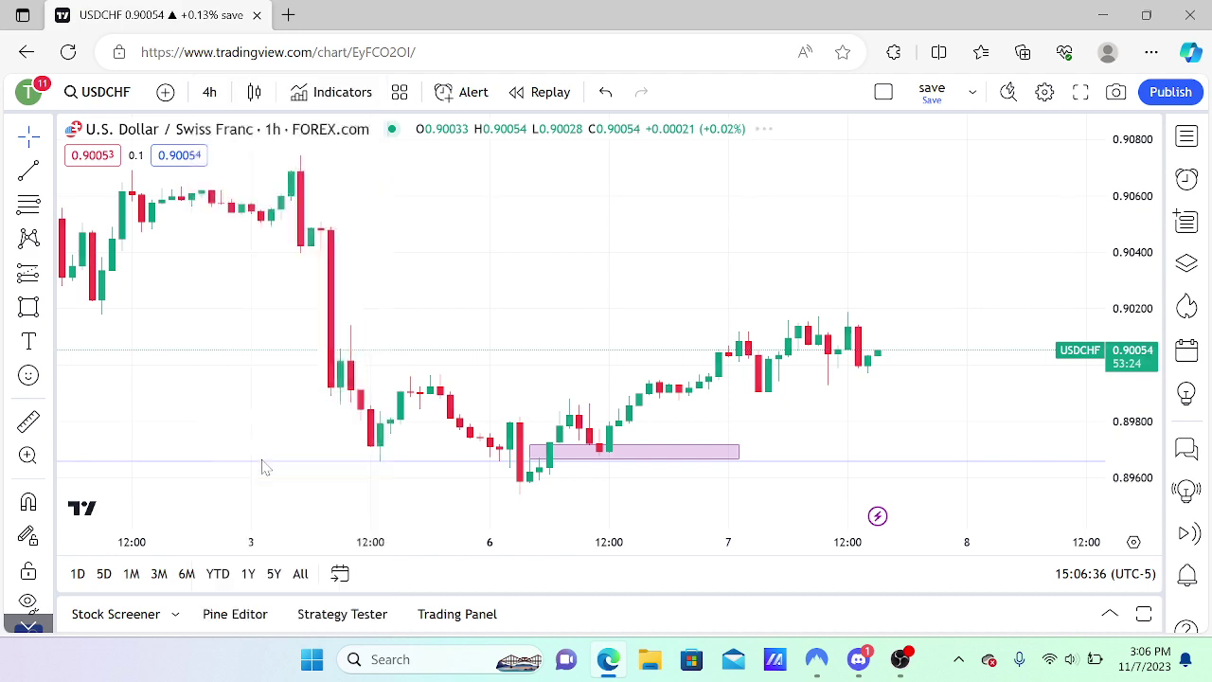
scroll(737, 363, up, 3)
scroll(737, 363, up, 4)
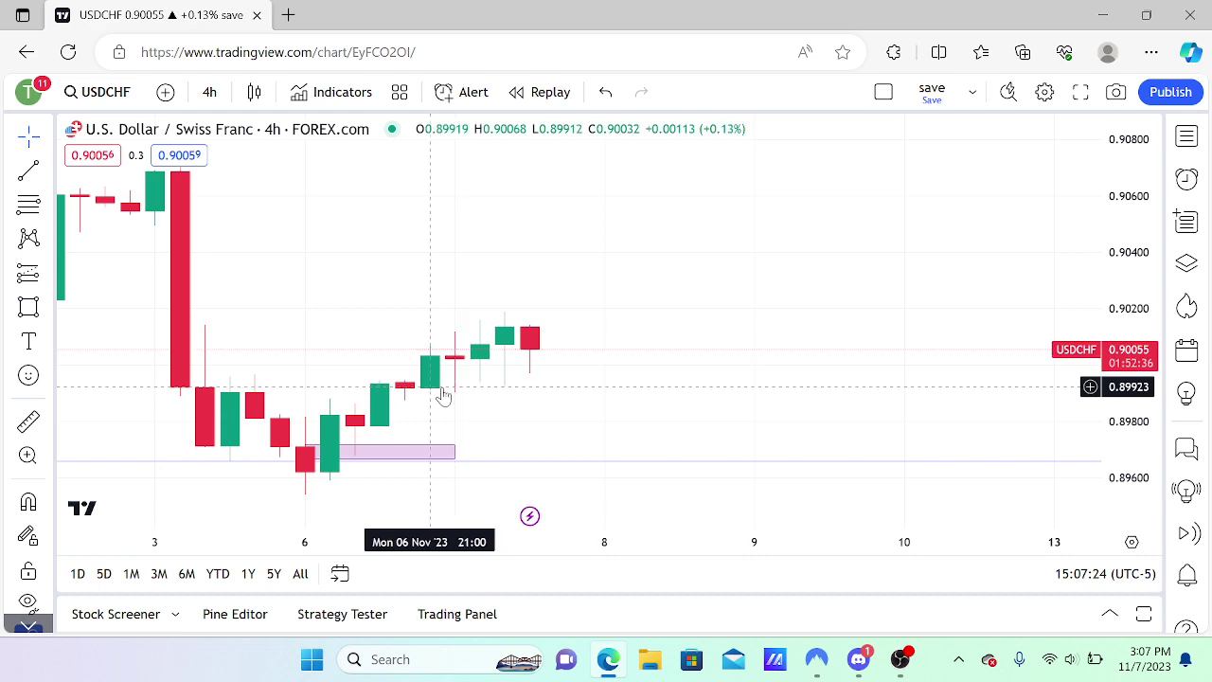
scroll(227, 449, down, 5)
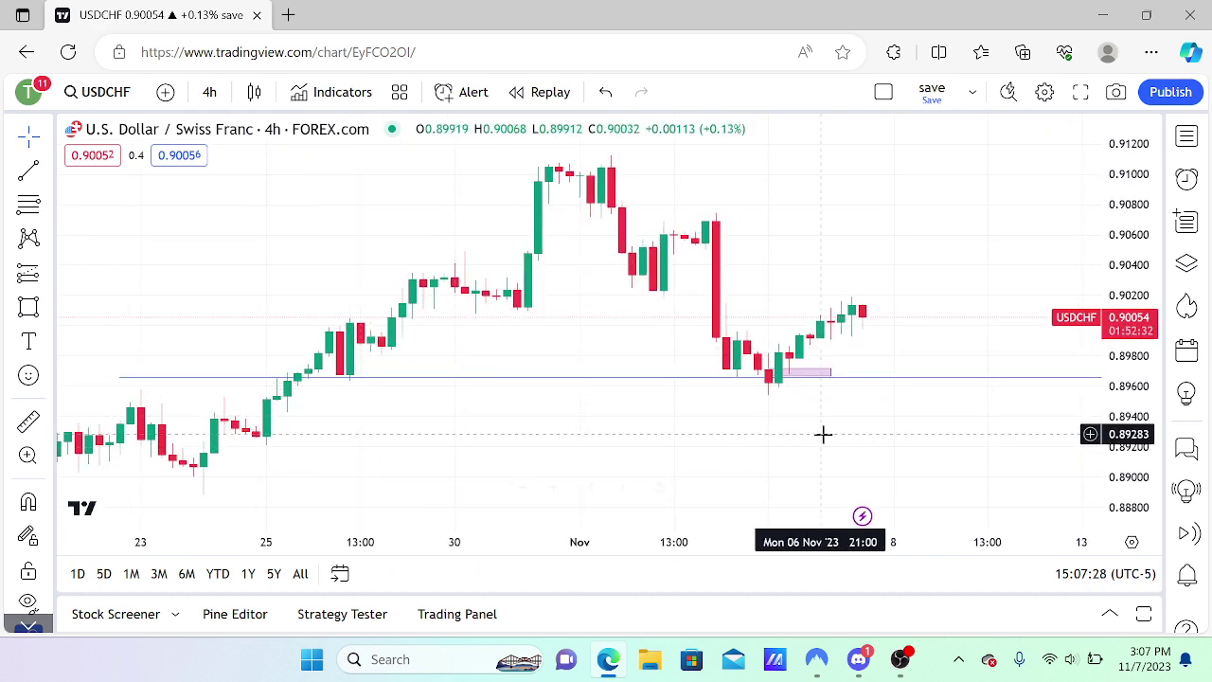
scroll(823, 433, up, 3)
scroll(822, 433, up, 4)
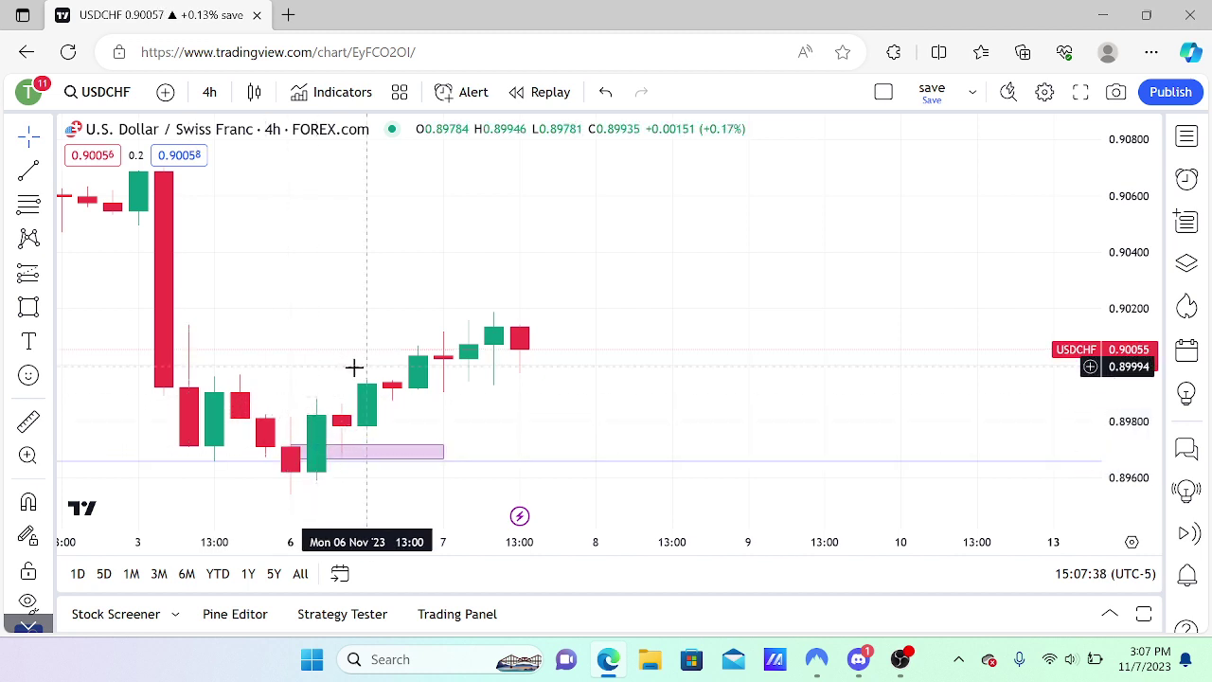
scroll(354, 367, down, 2)
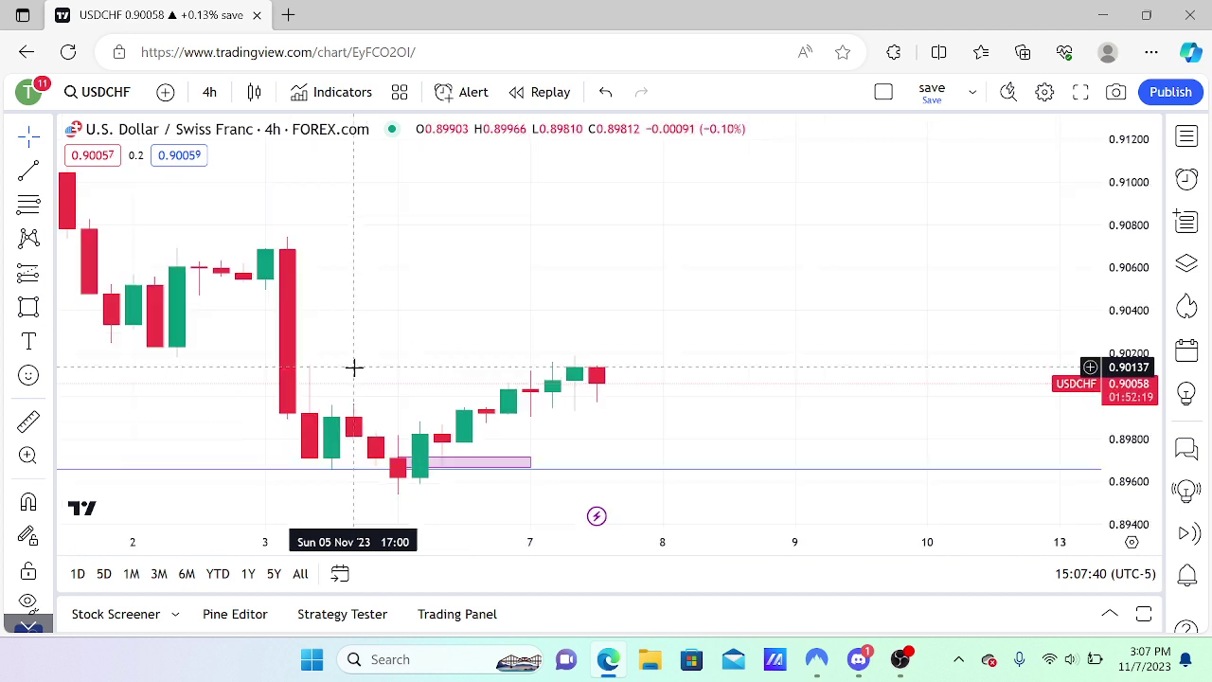
scroll(353, 368, down, 2)
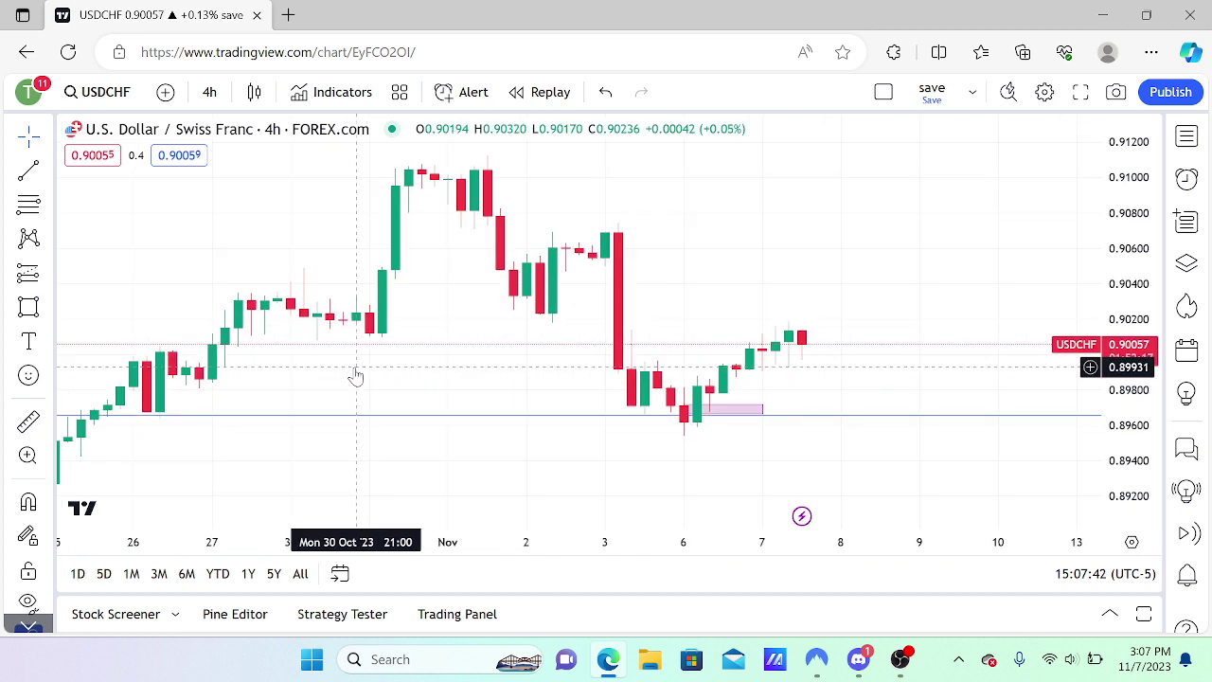
scroll(606, 360, up, 3)
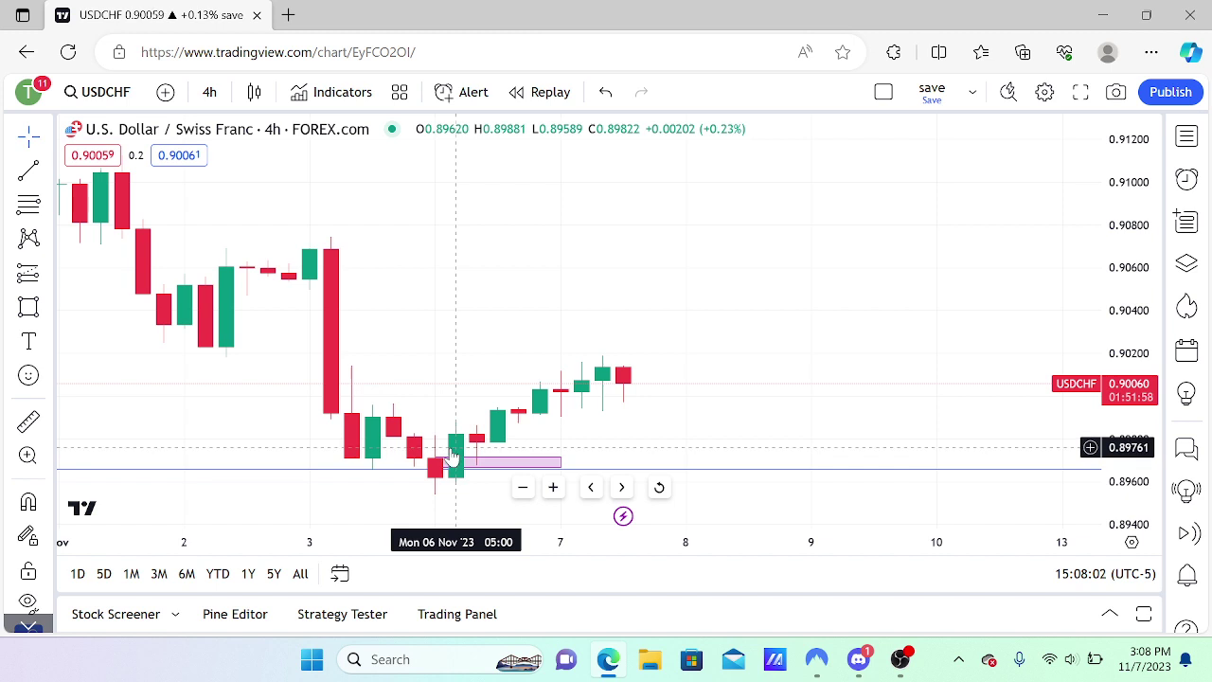
Return USDCHF to 1h candles, with price at 0.90058 above the pink zone
click(210, 92)
click(275, 369)
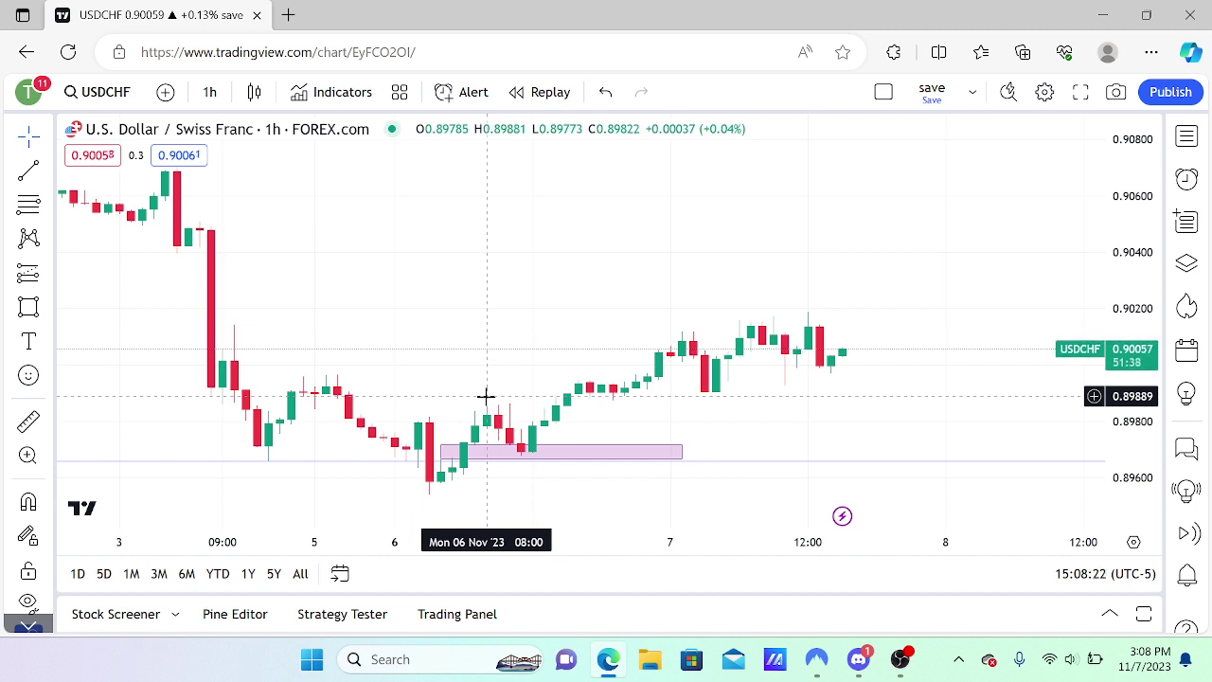
scroll(485, 396, up, 3)
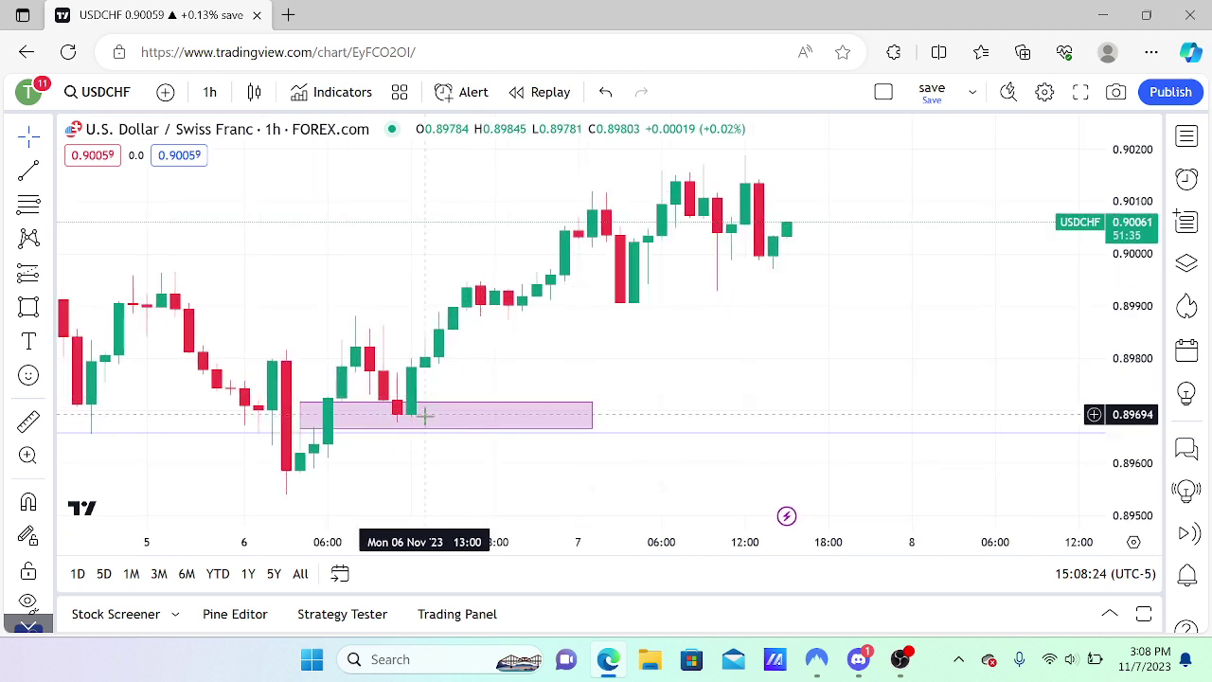
scroll(739, 187, down, 2)
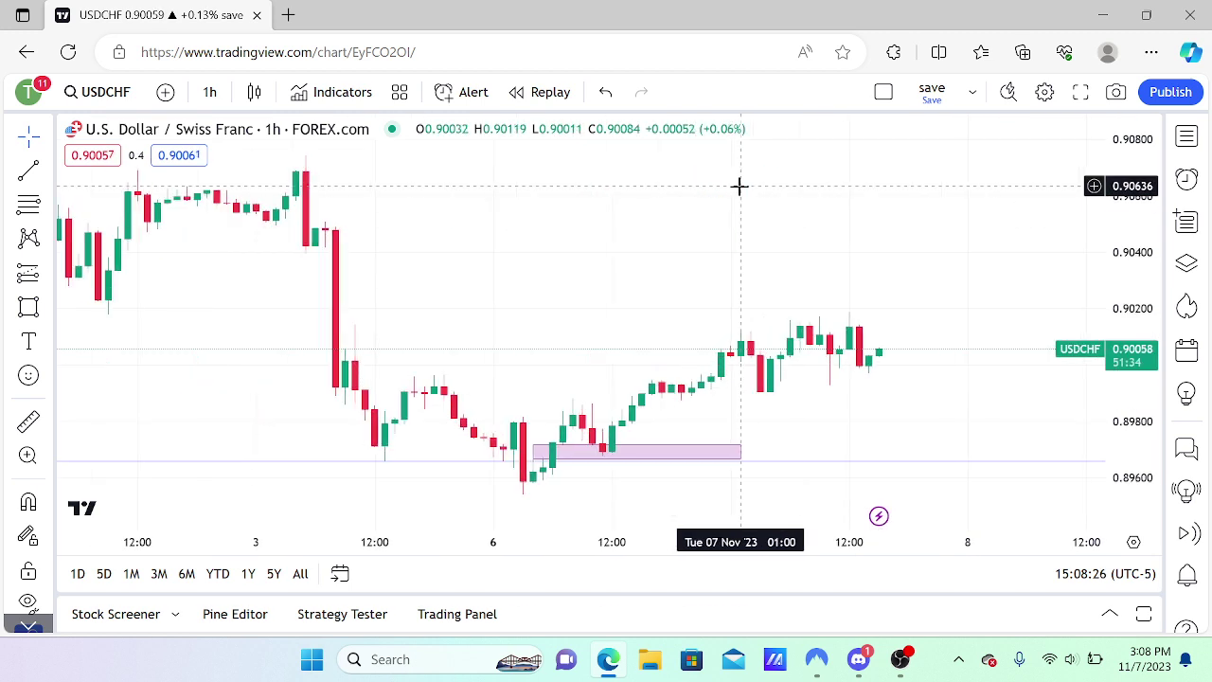